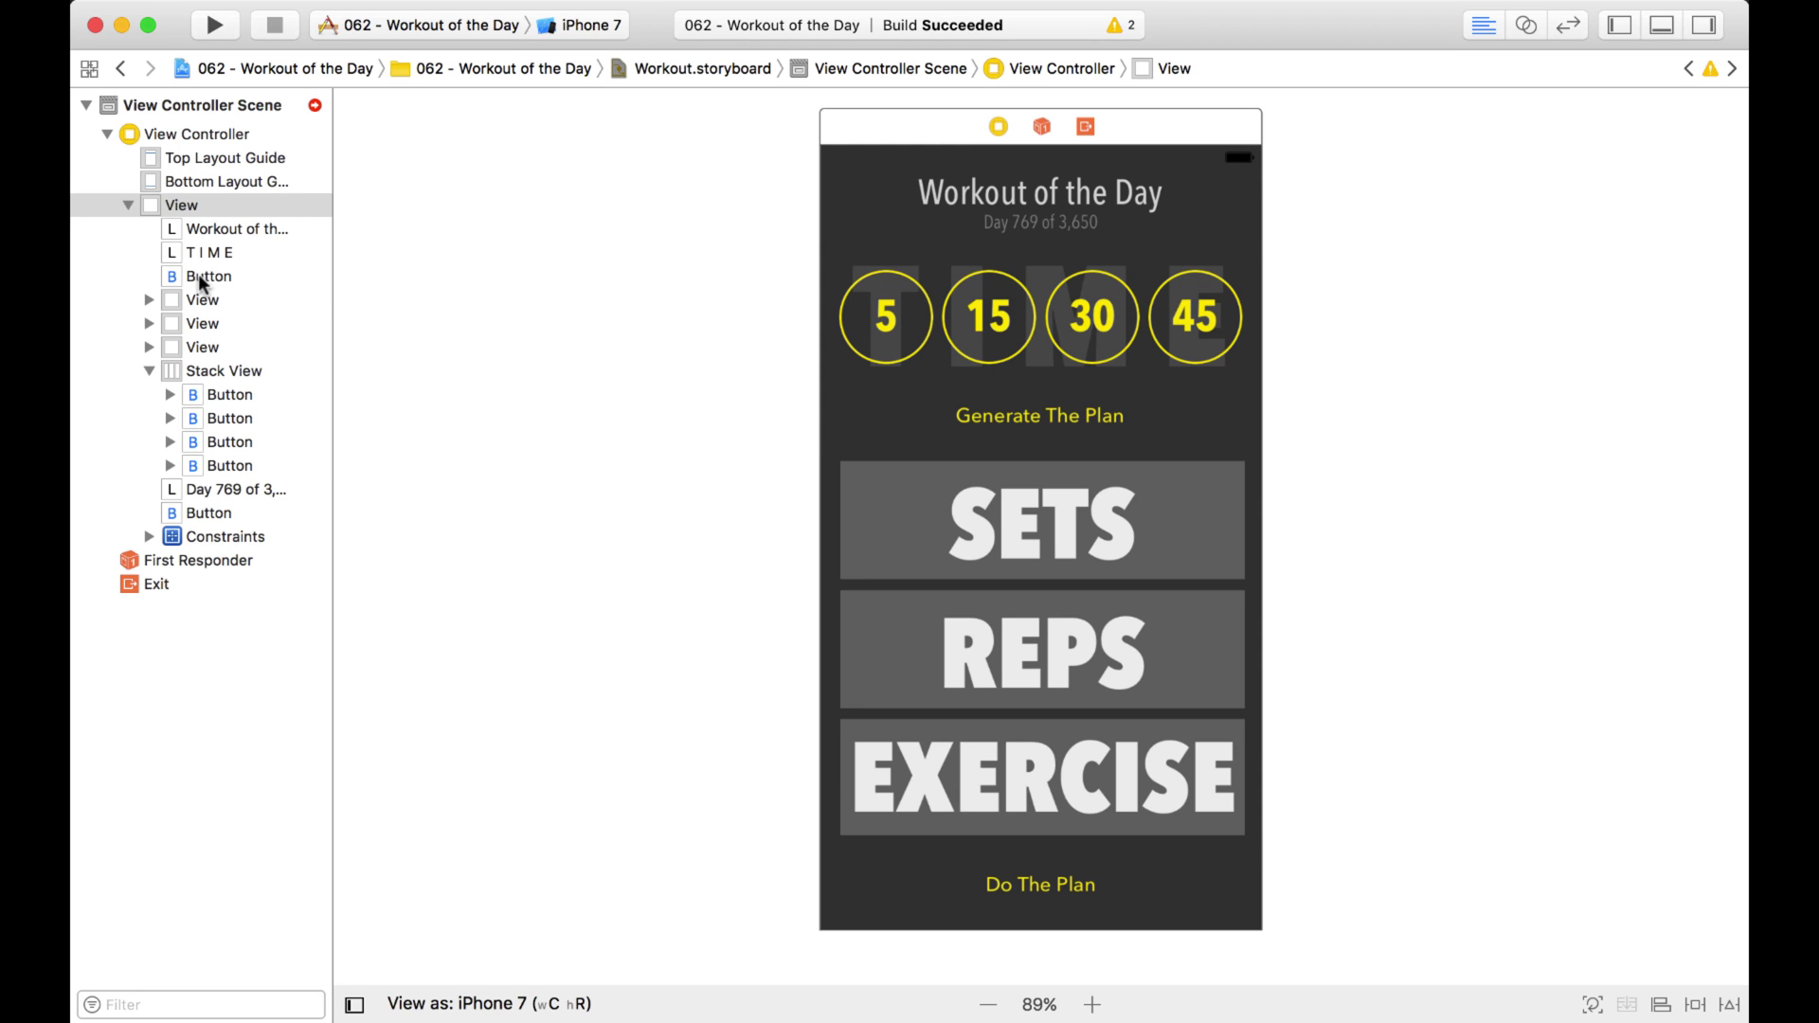
- Select the Generate The Plan button's row under View in the document outline
click(297, 295)
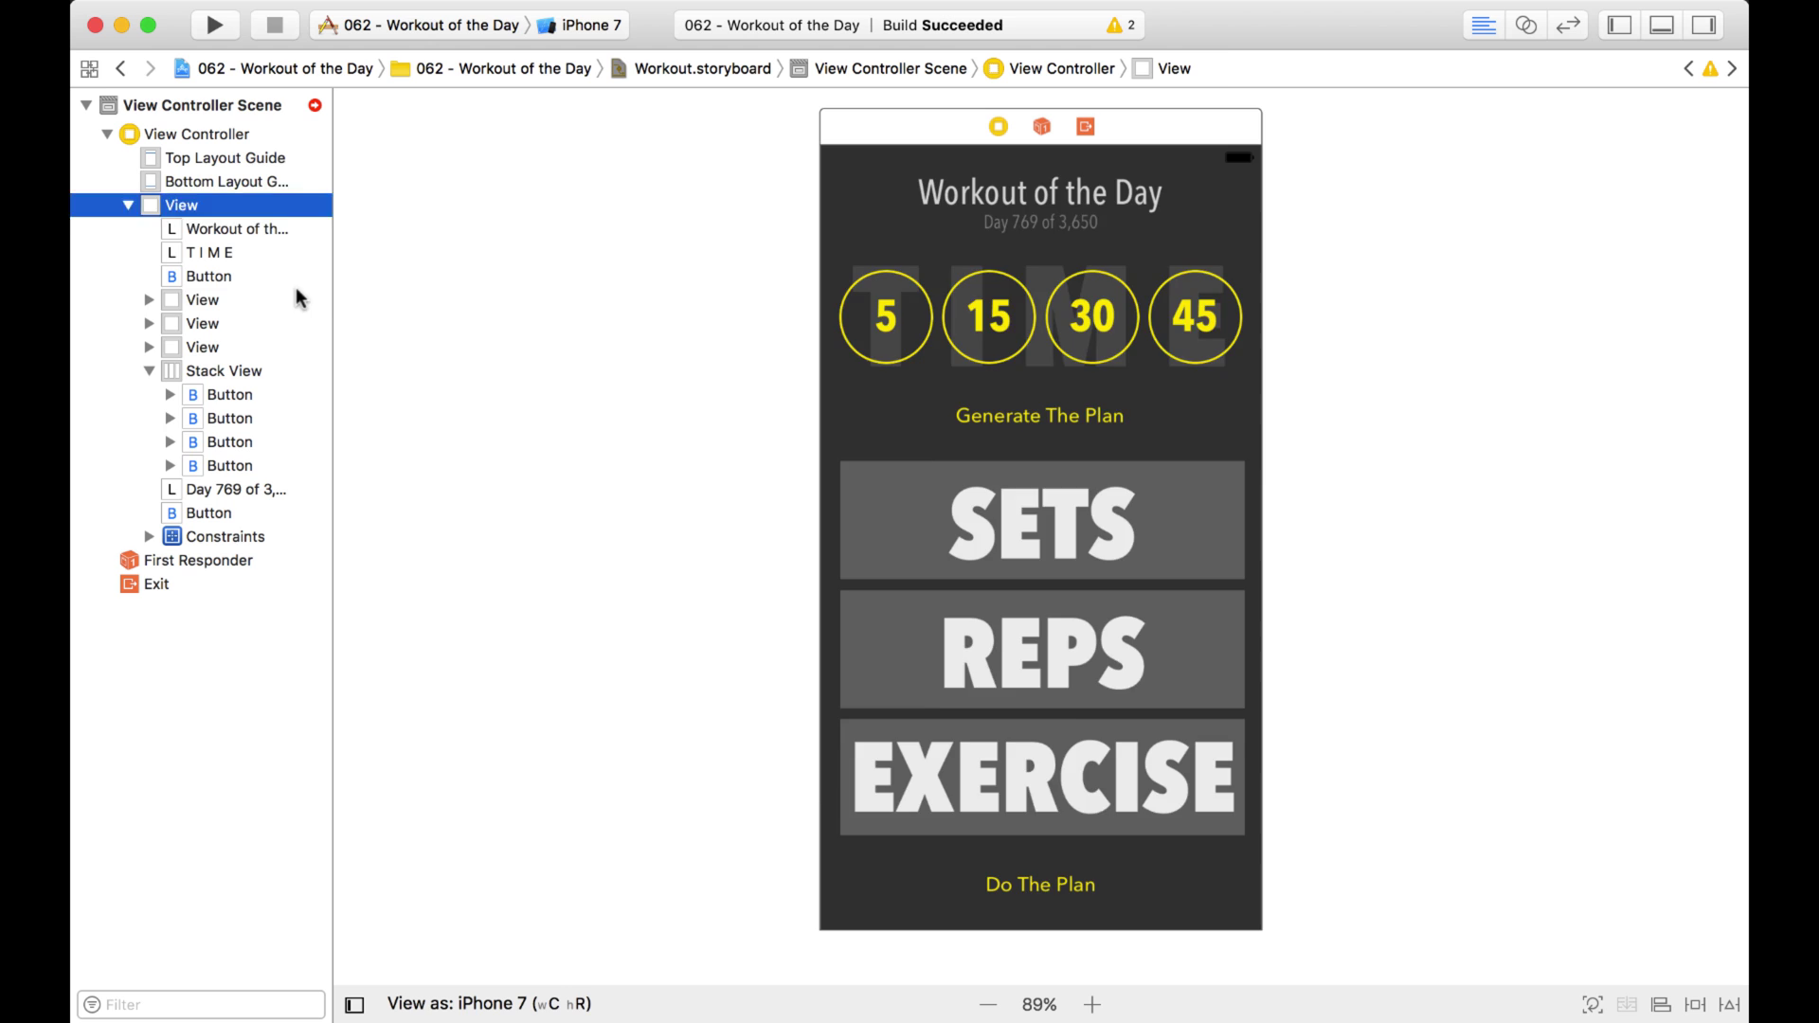
click(222, 277)
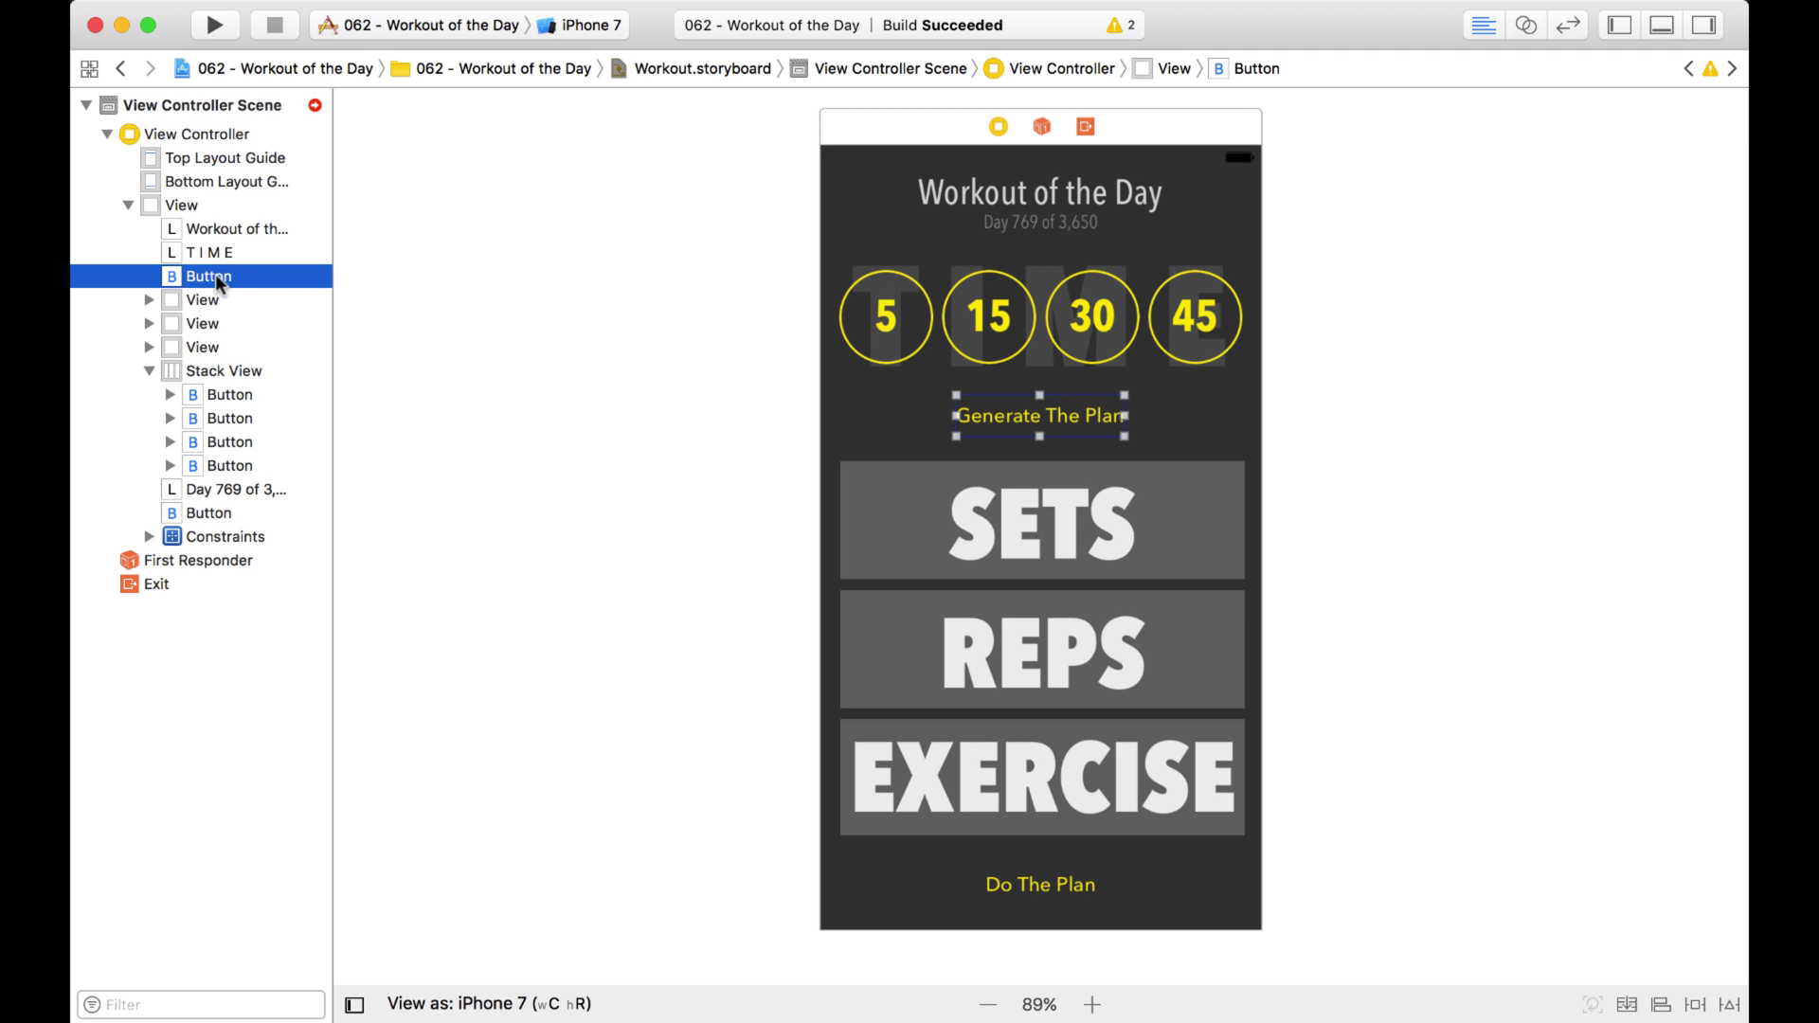
- Rename the selected Generate The Plan button row to GenerateThePlan
click(215, 280)
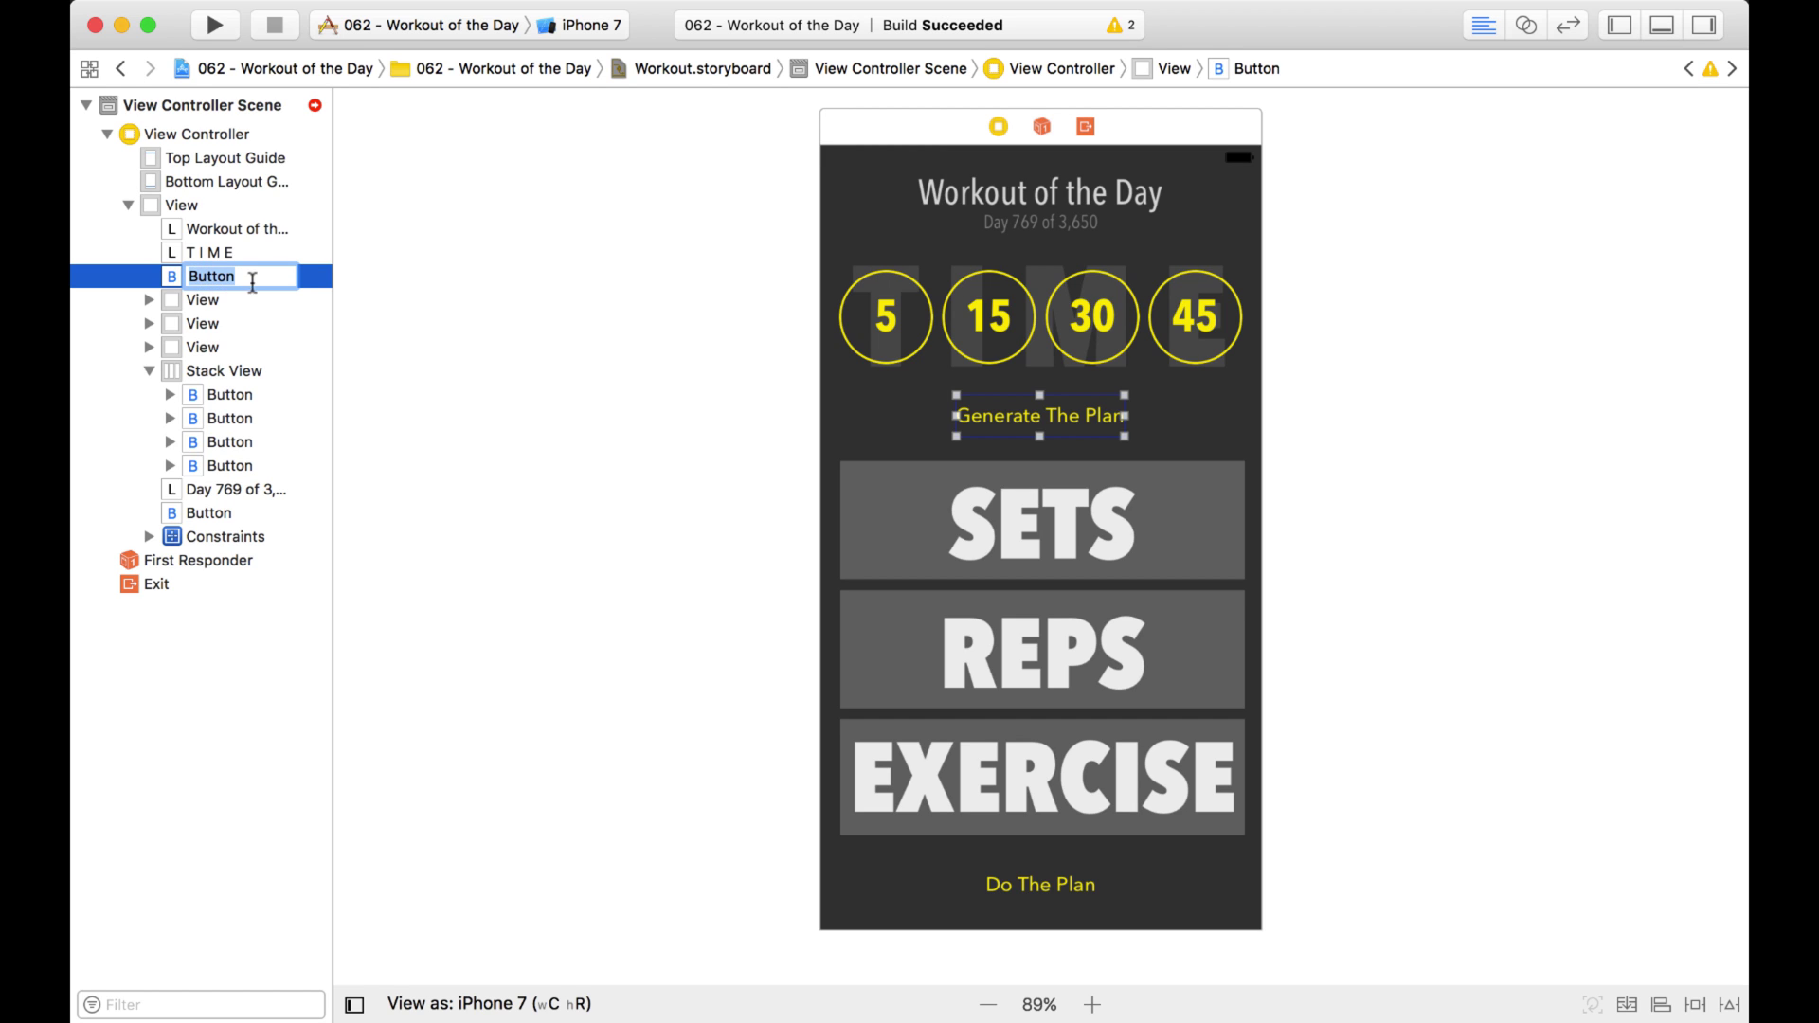
text(Gen)
text(erate)
text(ThePlan)
key(Return)
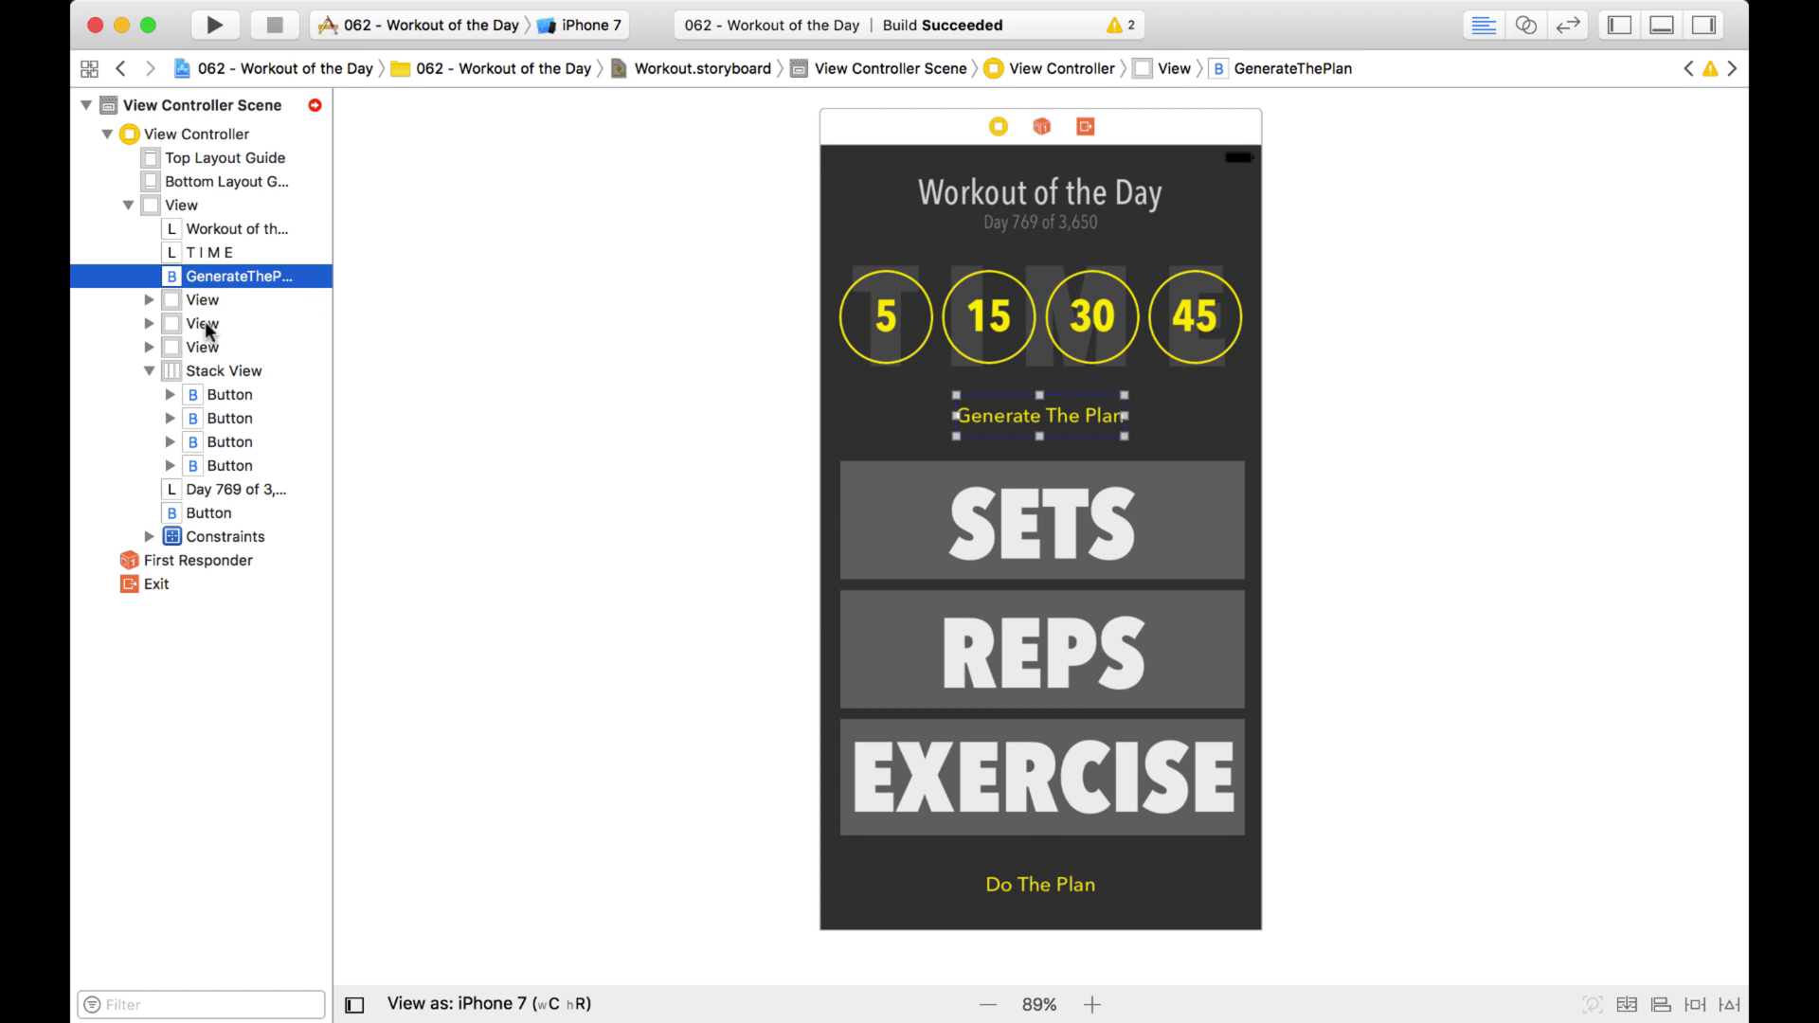
- Rename the EXERCISE panel's view to ExerciseView by prefixing 'Exercise'
click(205, 322)
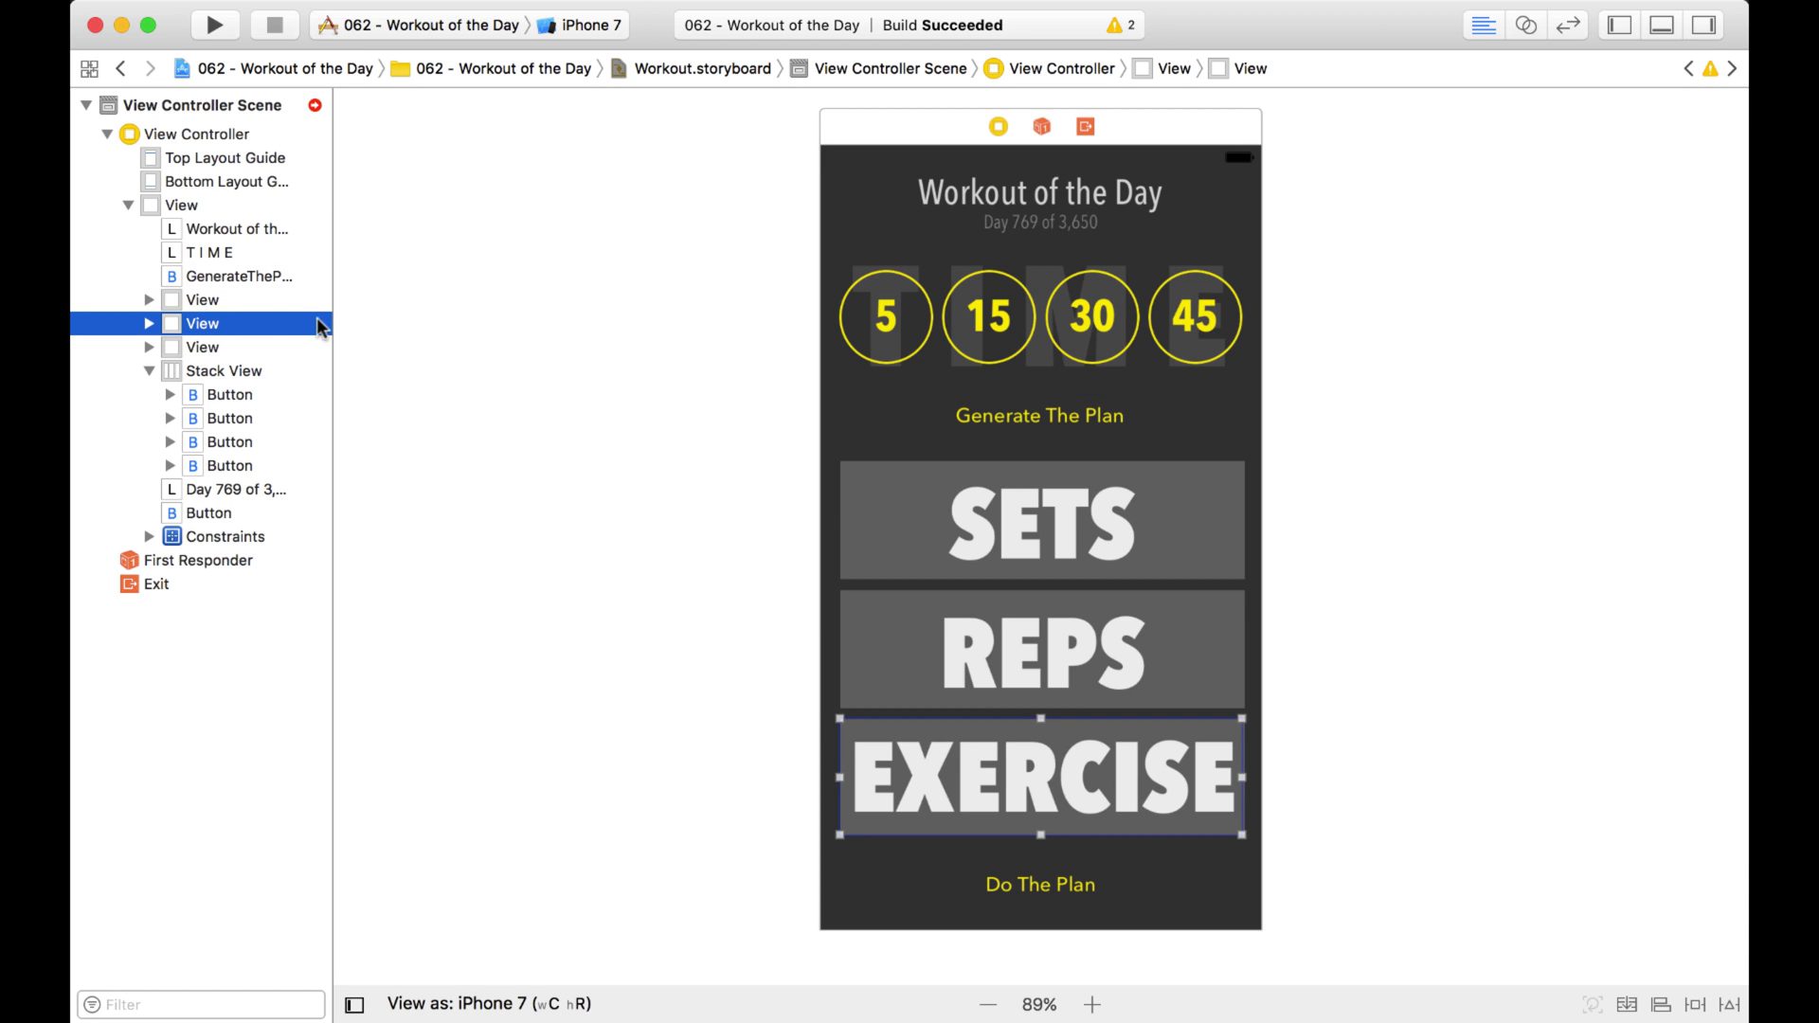
click(208, 328)
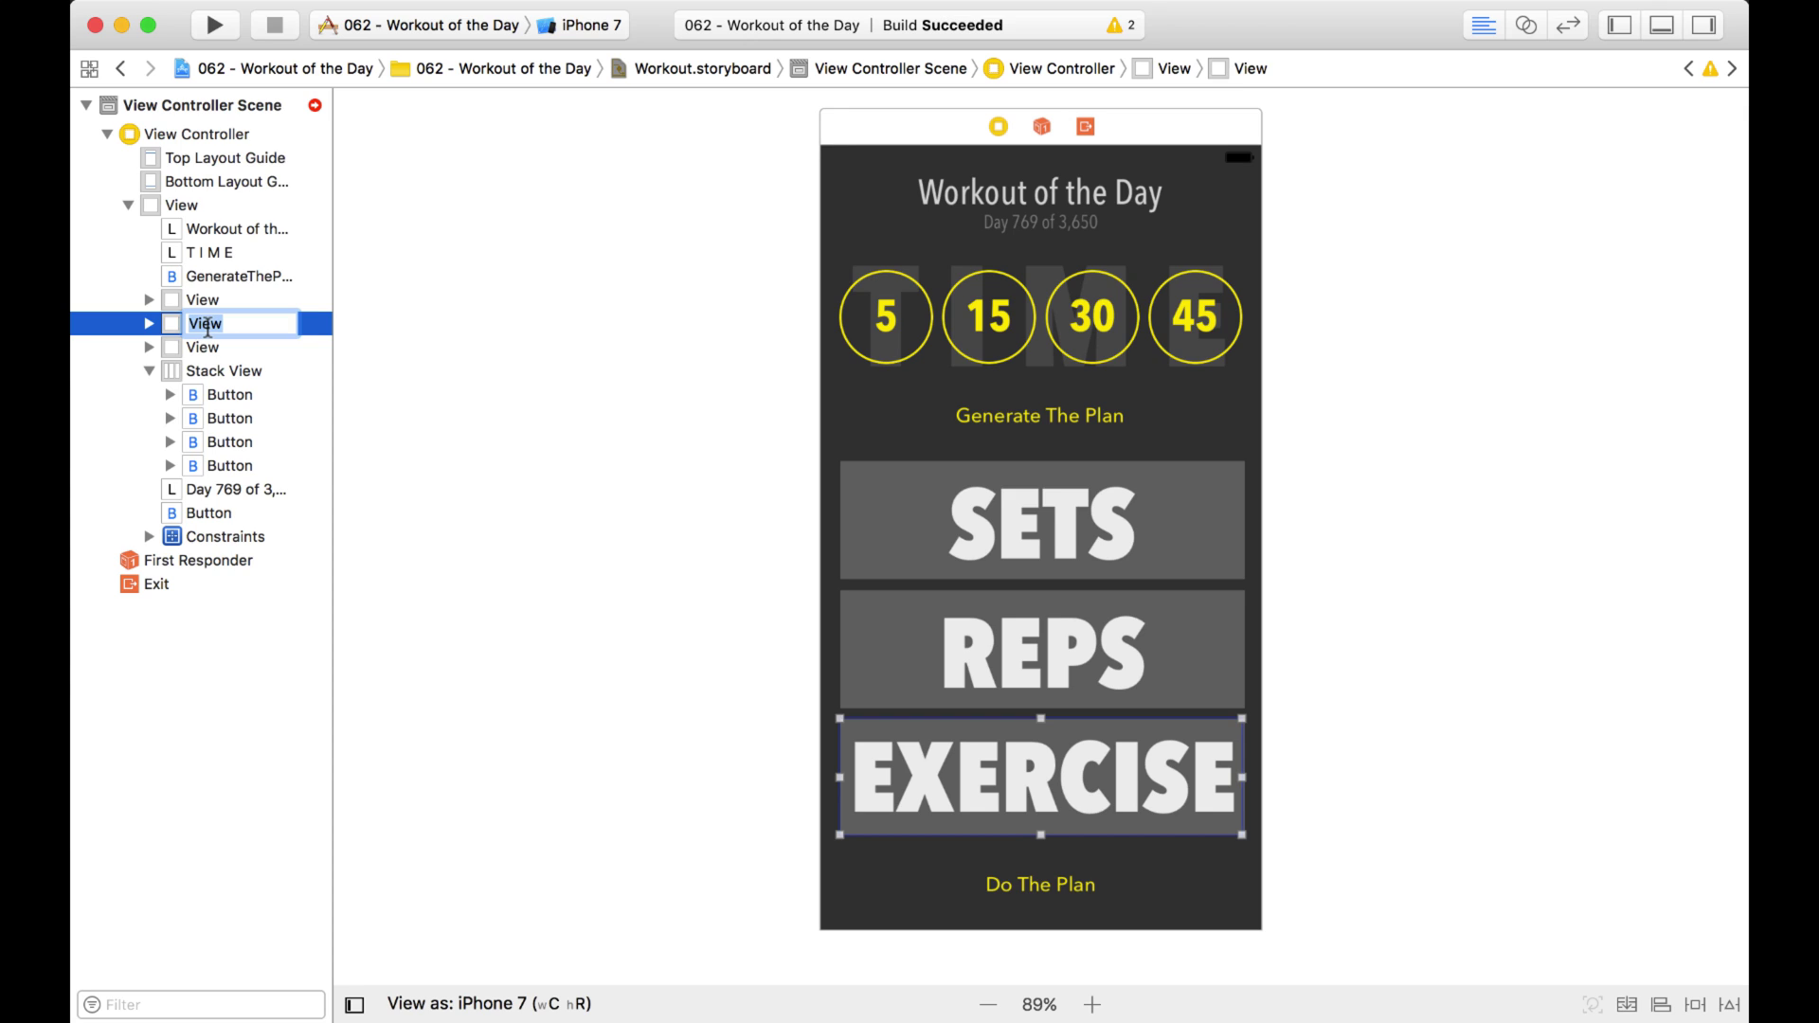
key(Left)
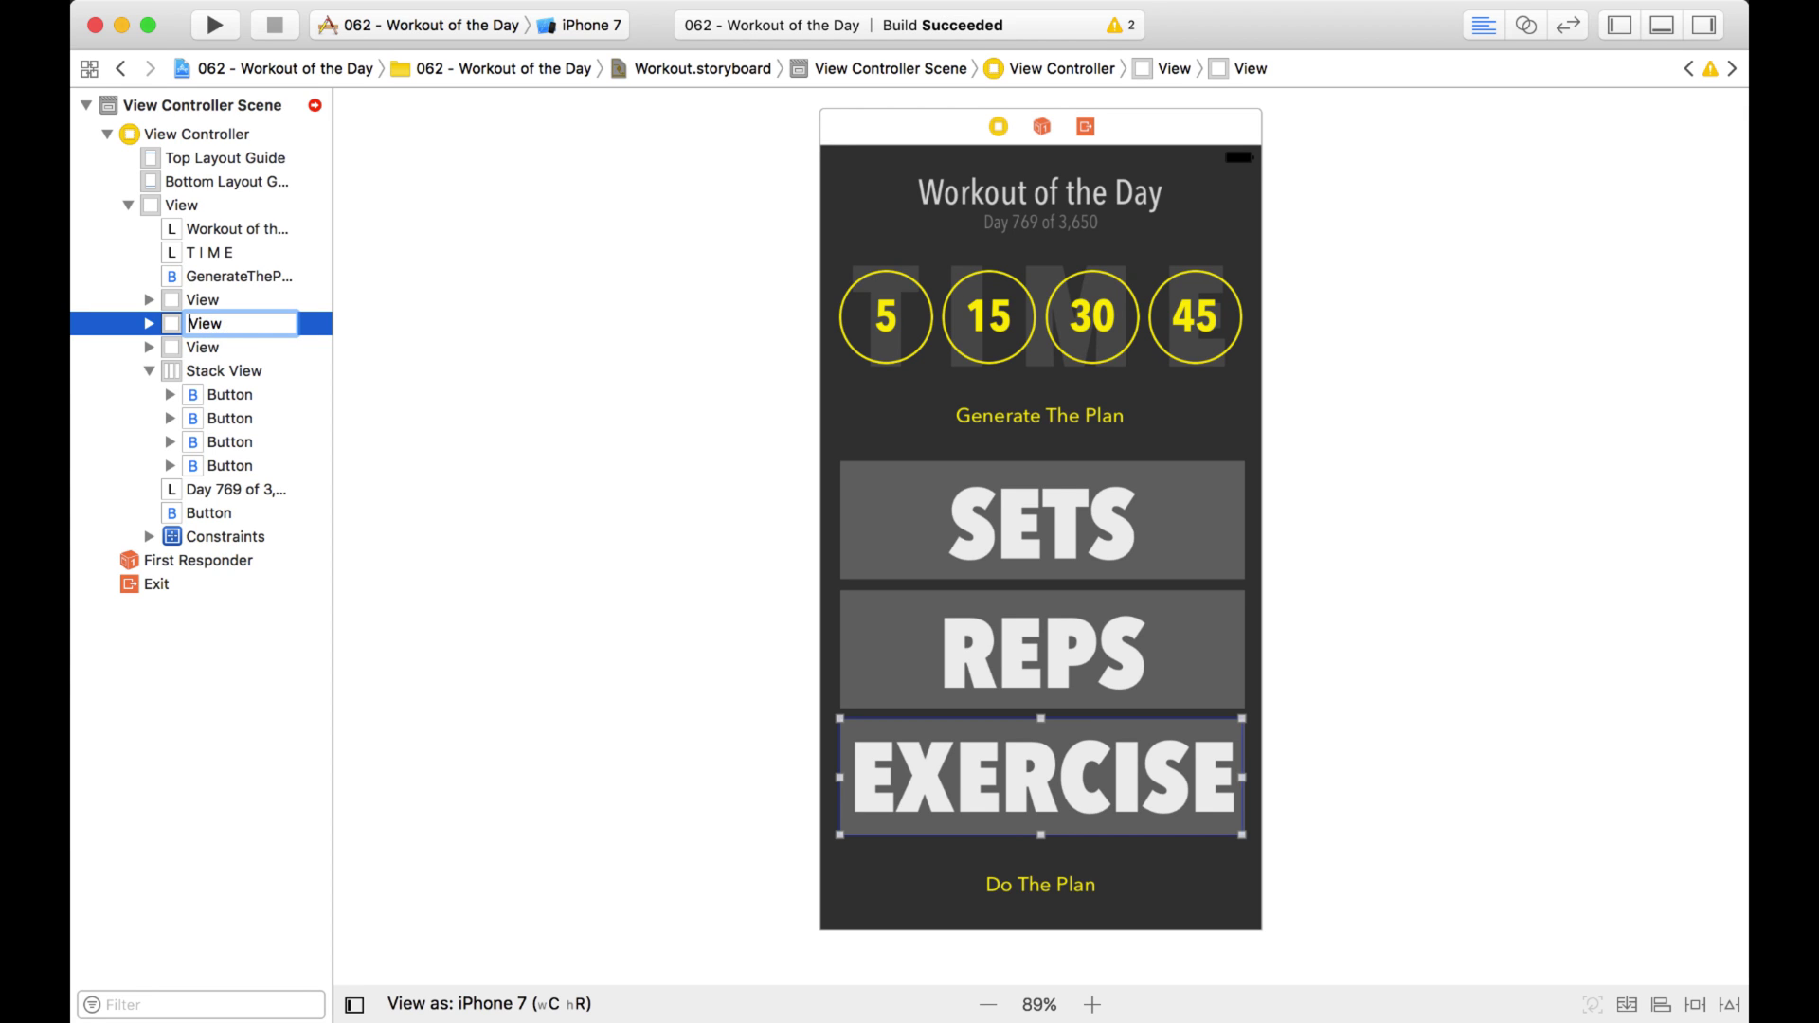
text(Exe)
text(rcise)
key(Return)
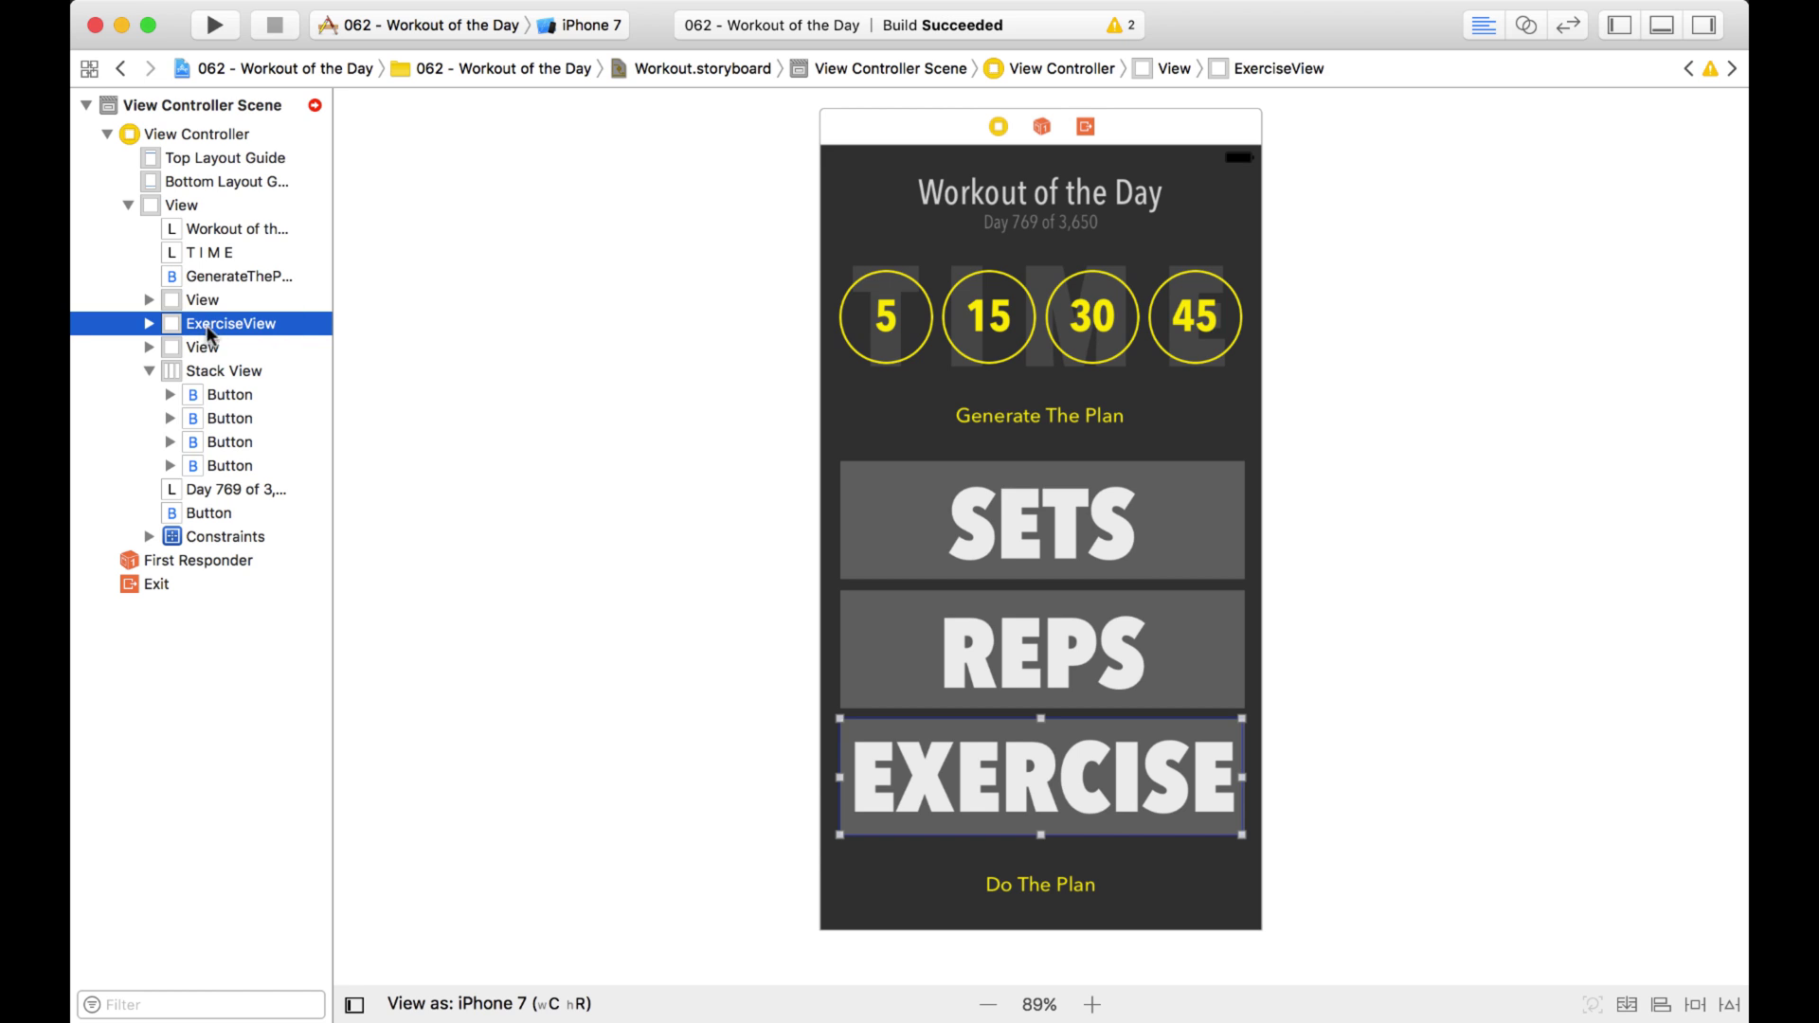
- Rename the REPS panel's view to RepsView by prefixing 'Reps'
click(203, 301)
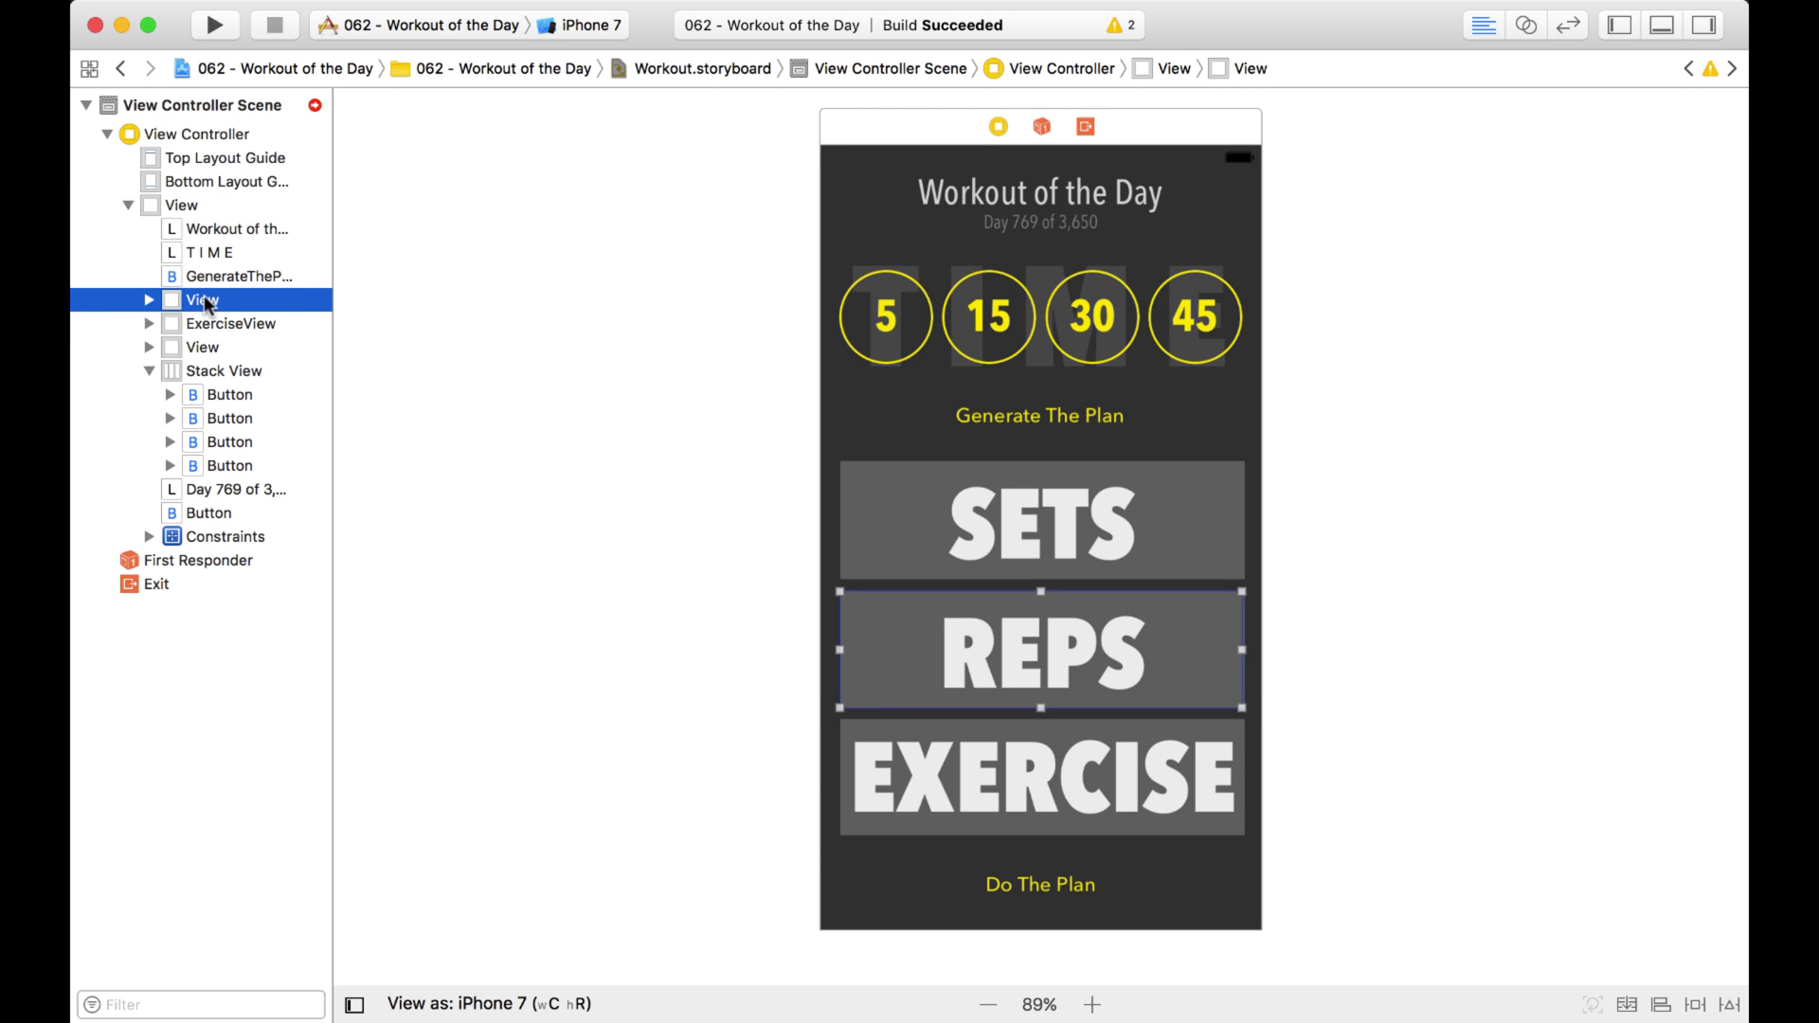
click(204, 301)
key(Left)
text(R)
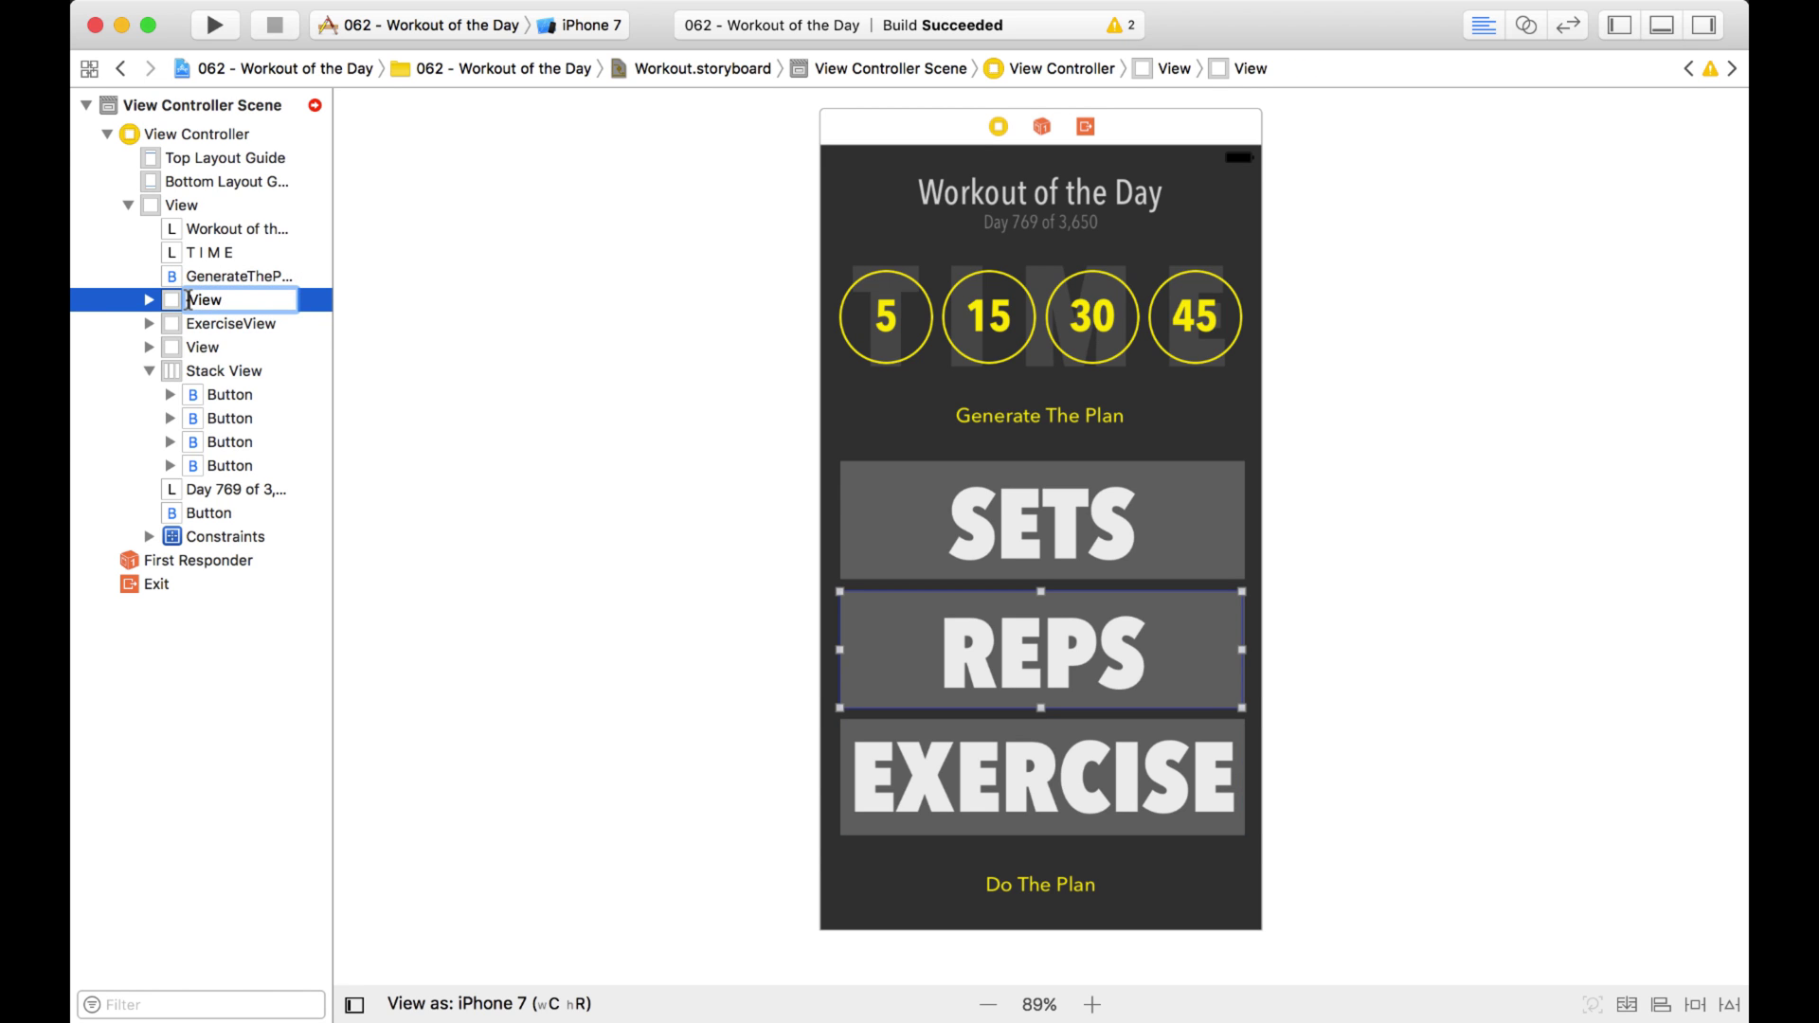
text(eps)
key(Return)
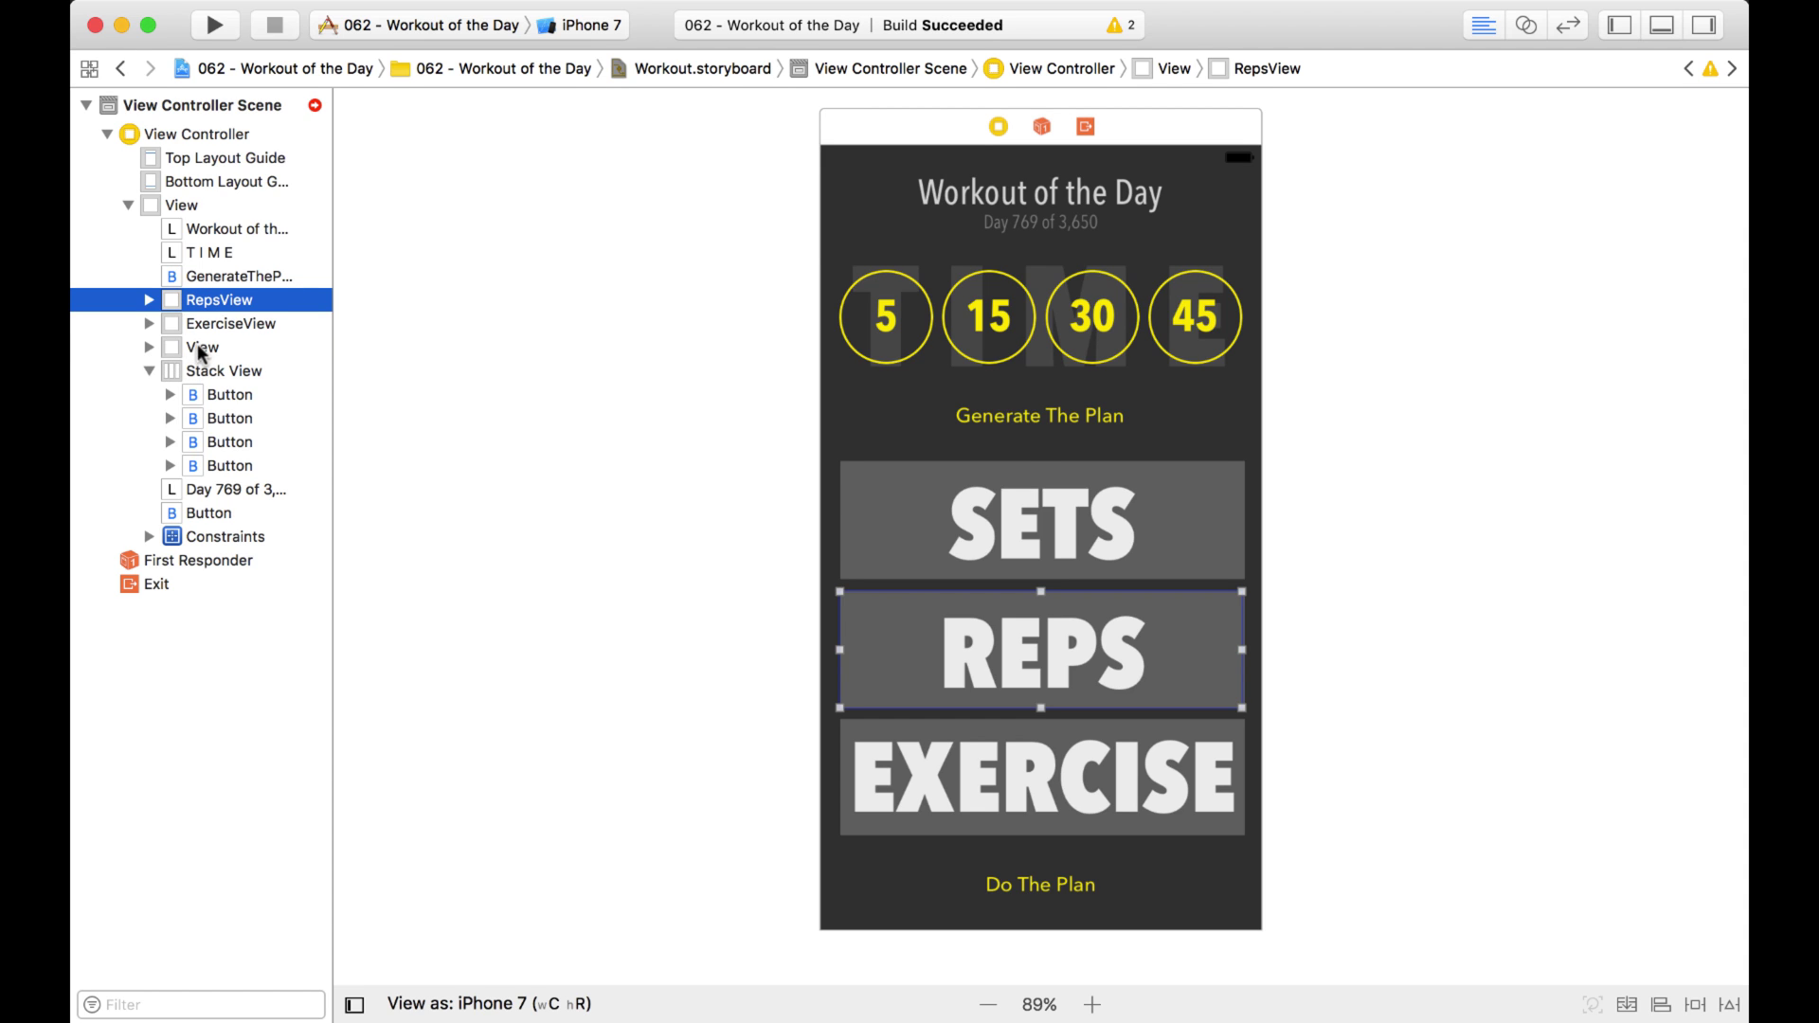
- Rename the SETS panel's view to SetsView by prefixing 'Sets'
click(199, 351)
click(190, 349)
key(Left)
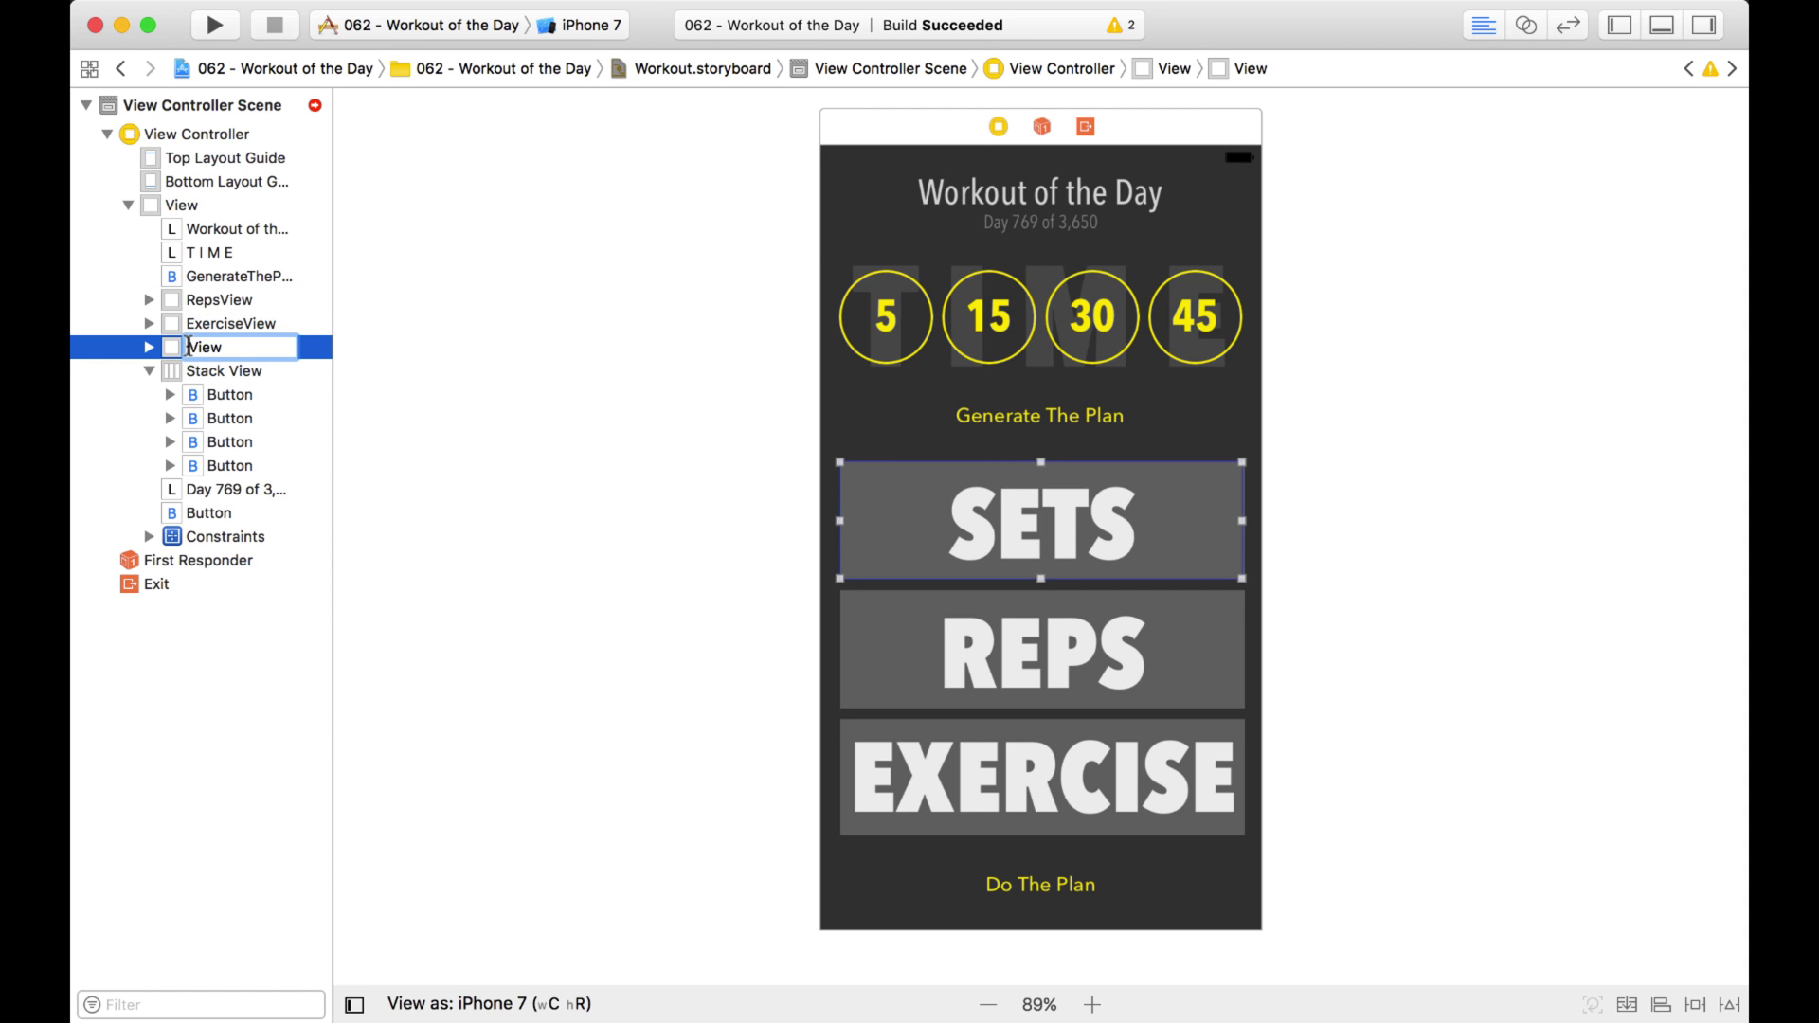
text(Sets)
key(Return)
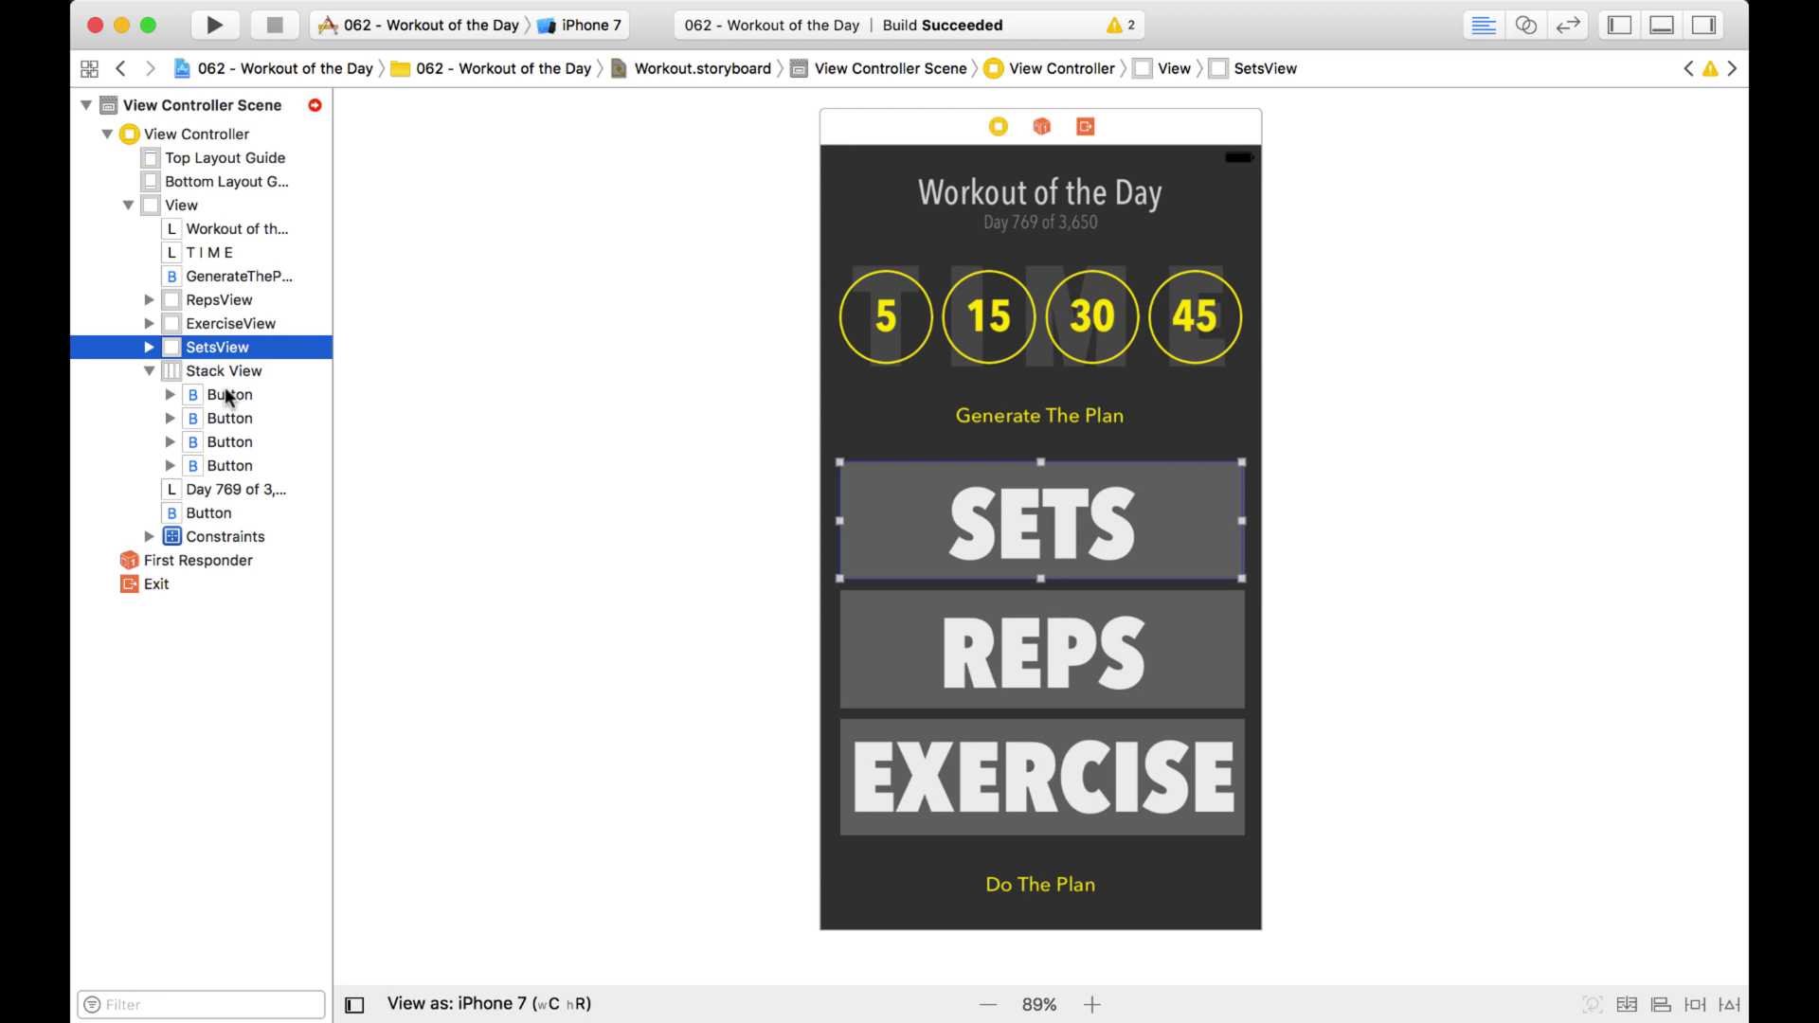
- Name the four Stack View time buttons 5, 15, 30 and 45 in the outline
click(229, 395)
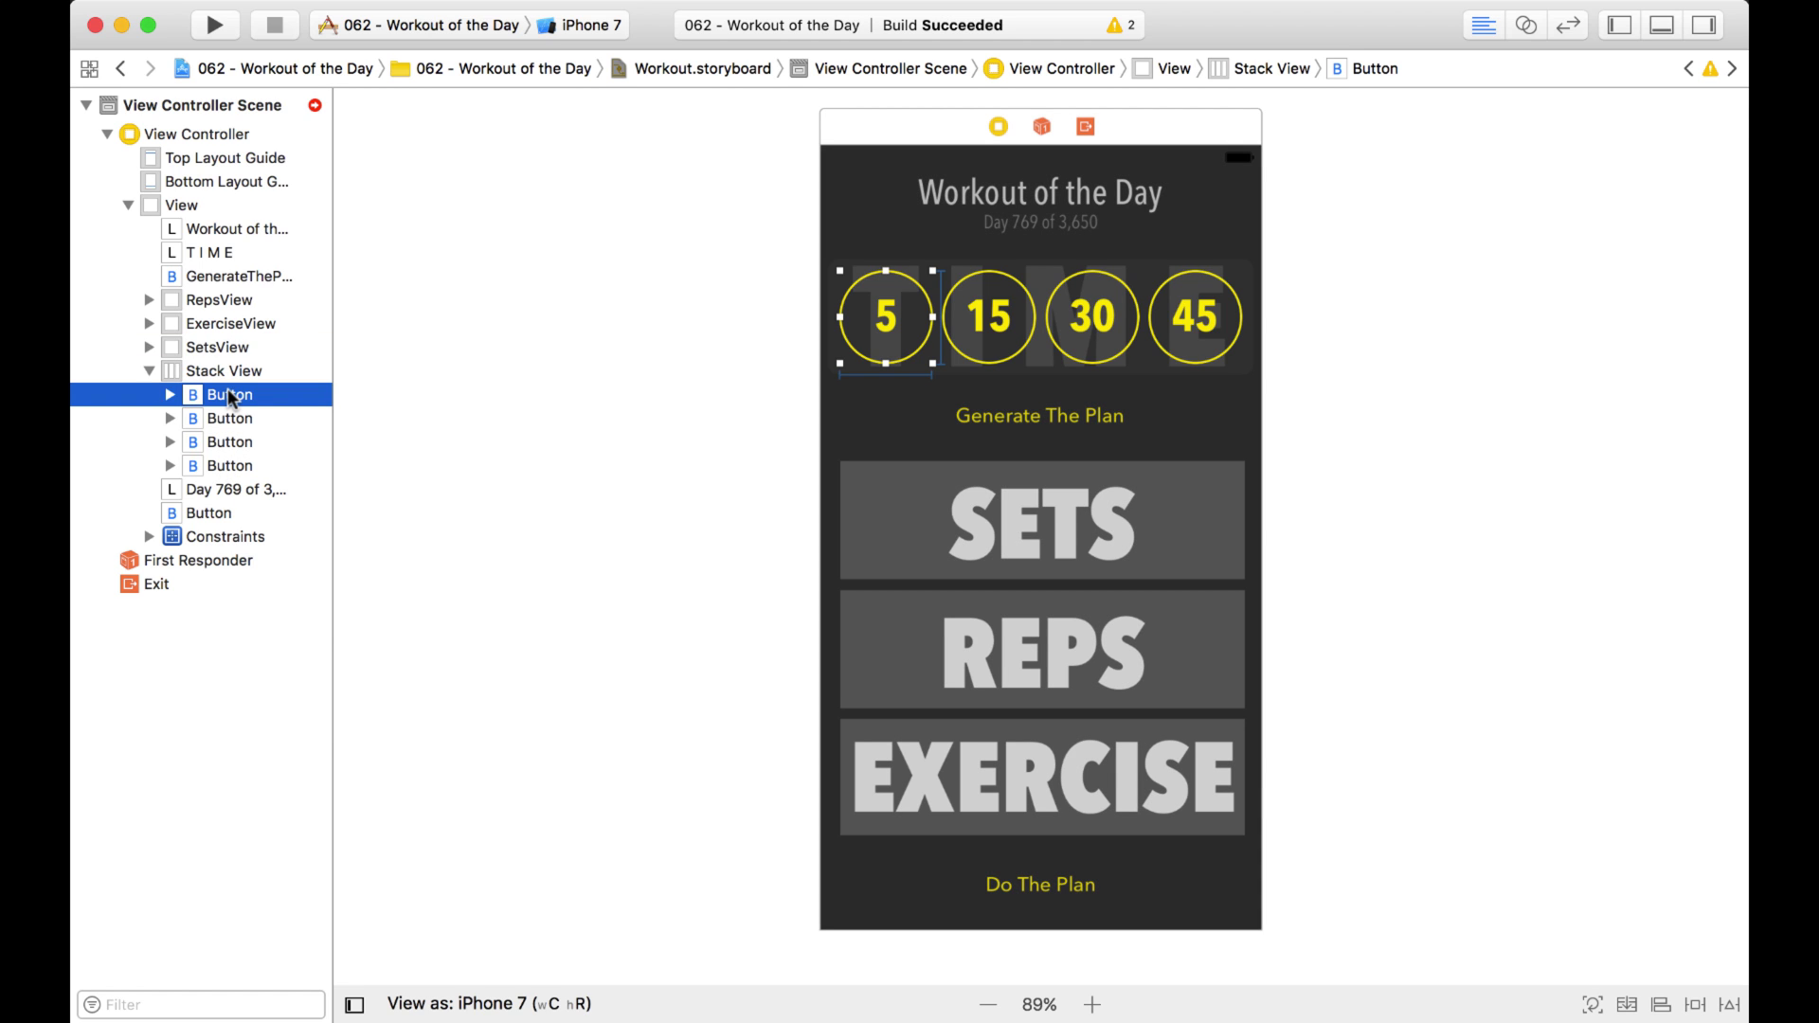
click(228, 387)
text(5)
click(223, 415)
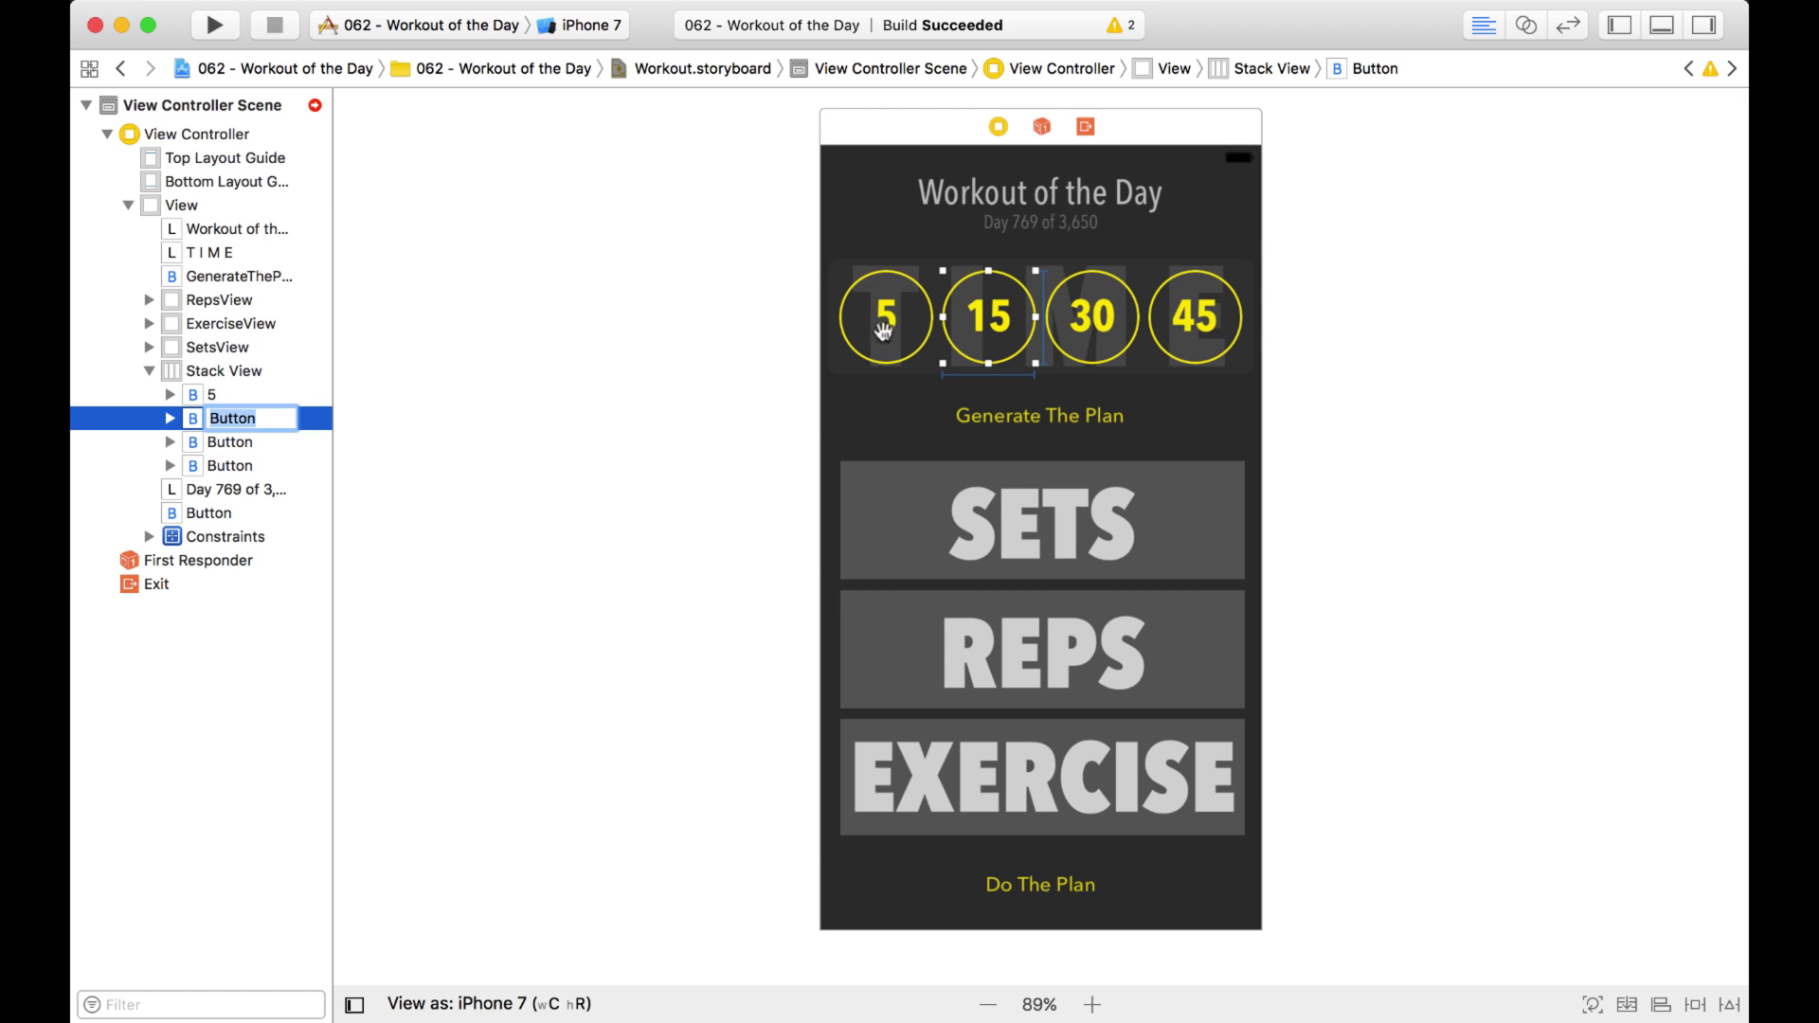
text(15)
click(231, 443)
click(231, 442)
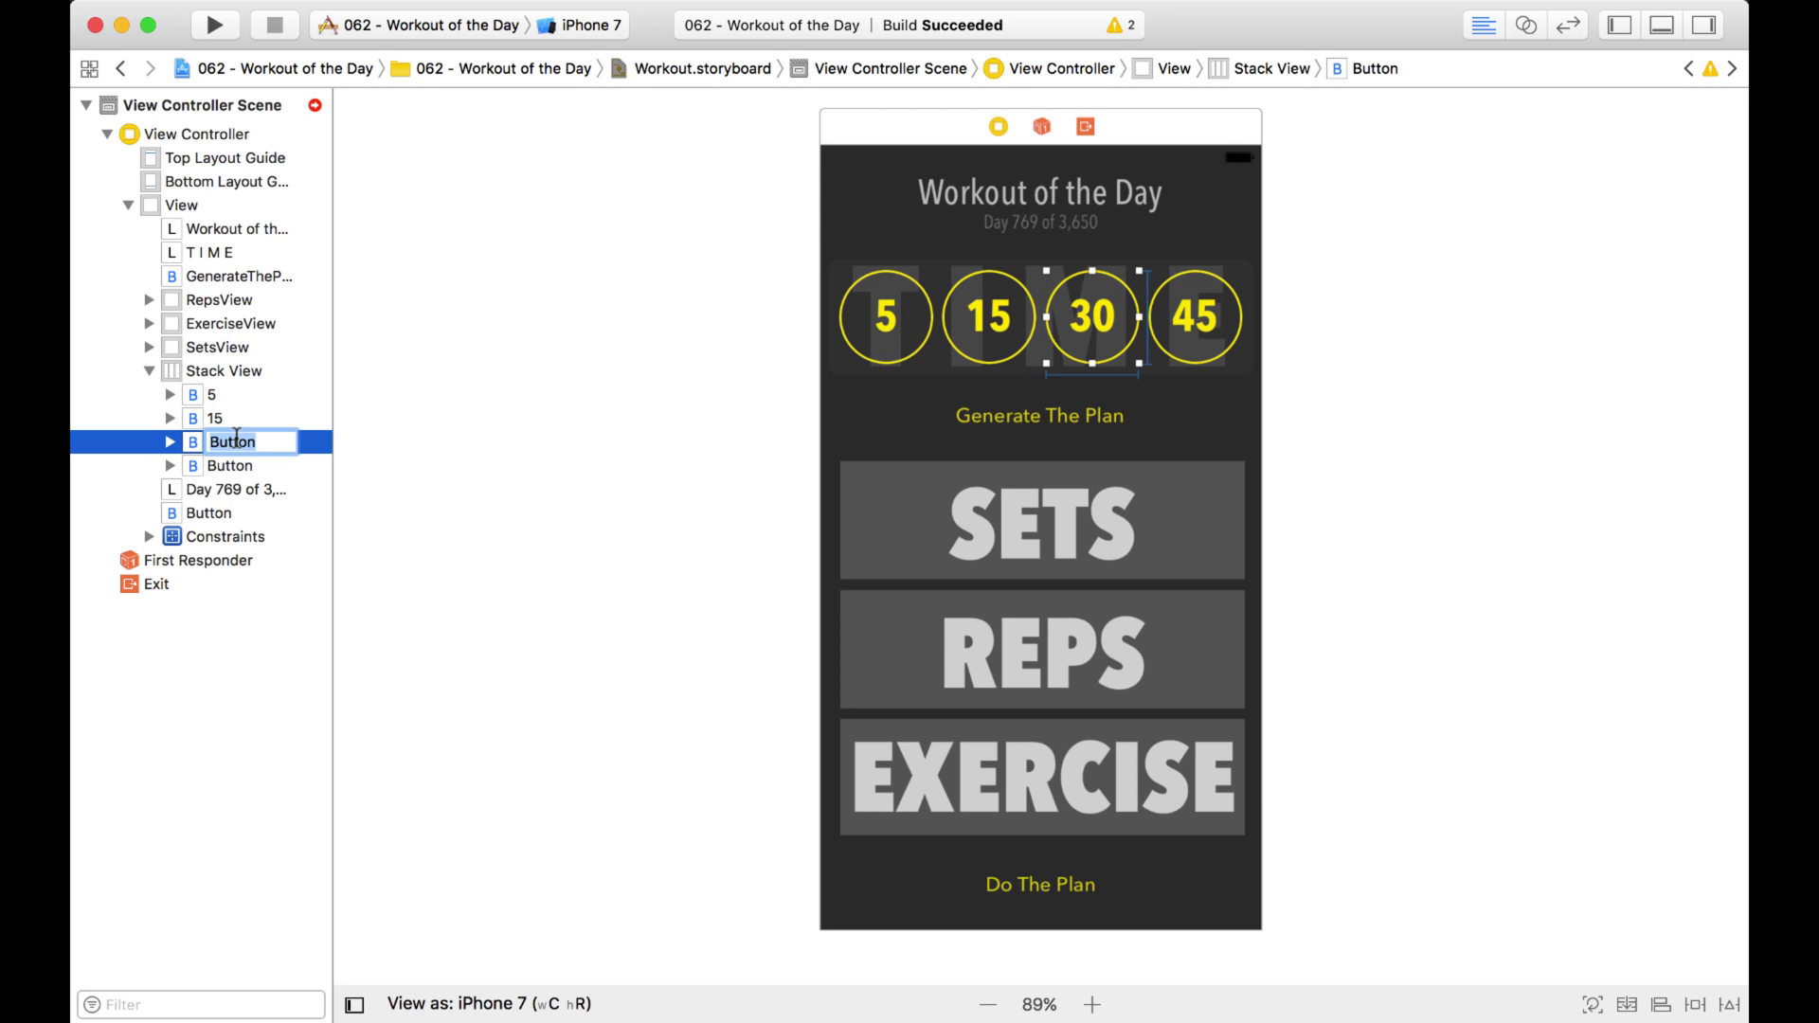
text(30)
click(232, 465)
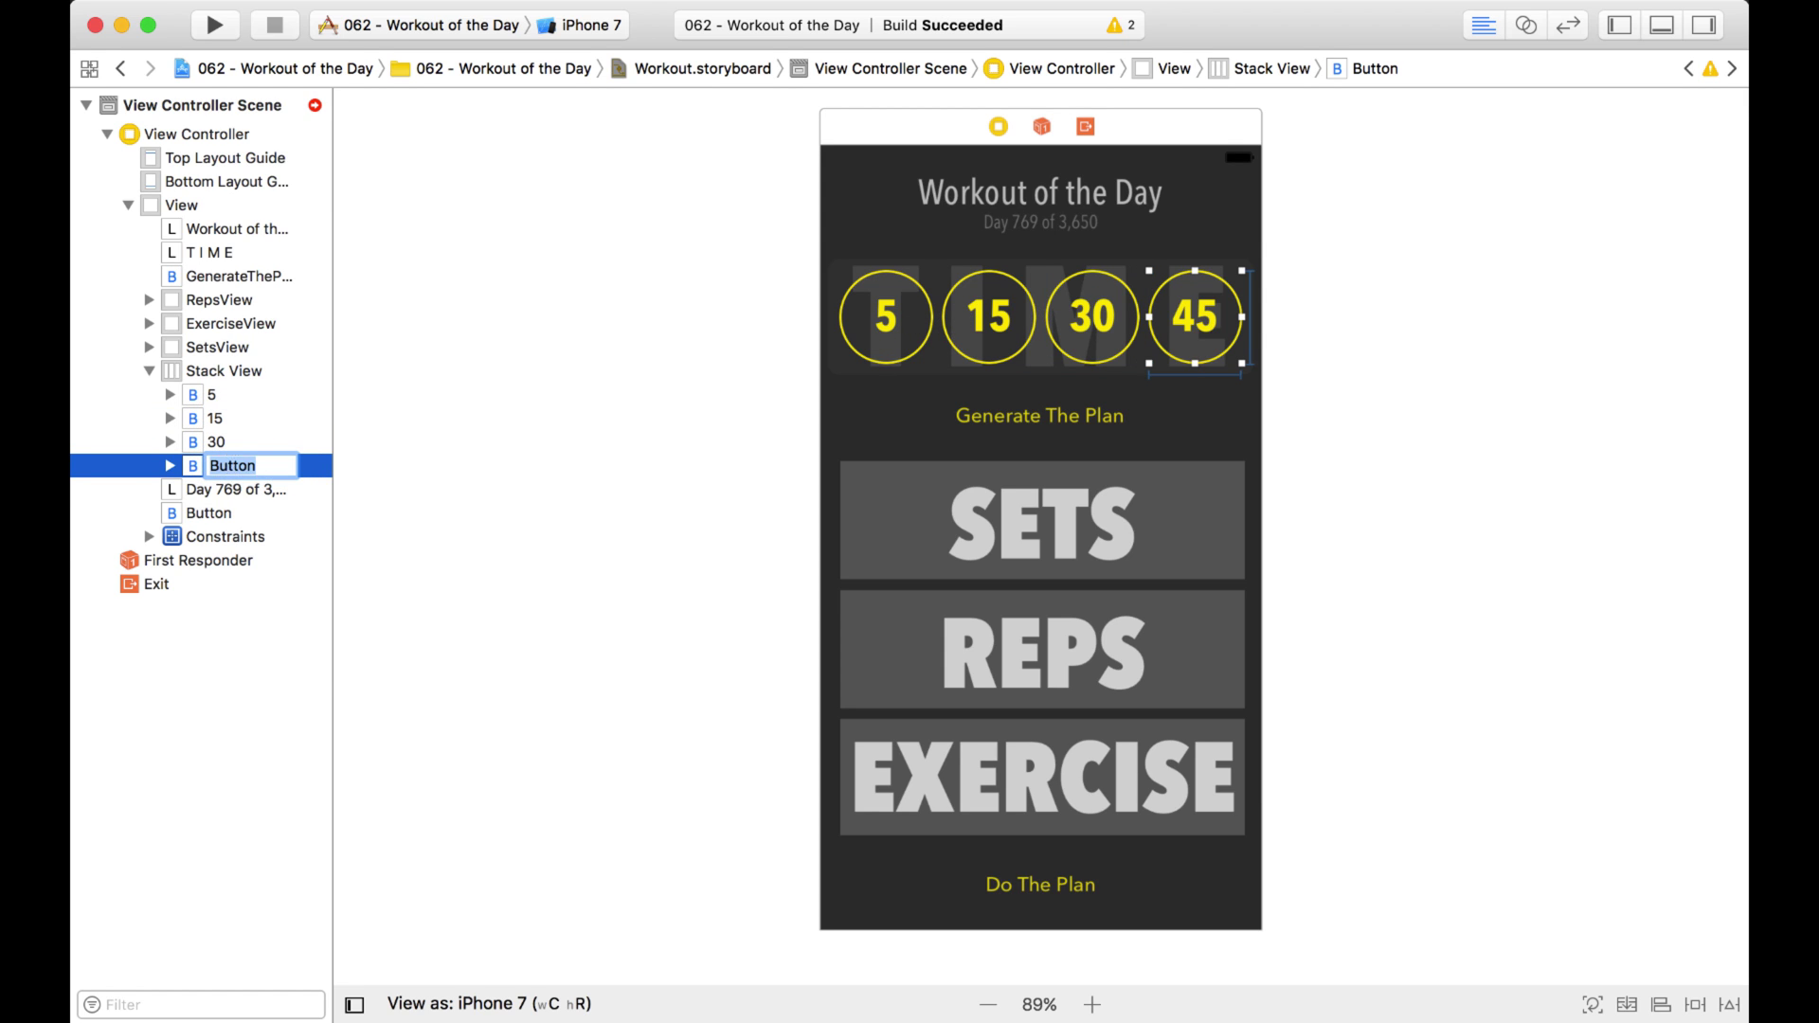
text(45)
key(Return)
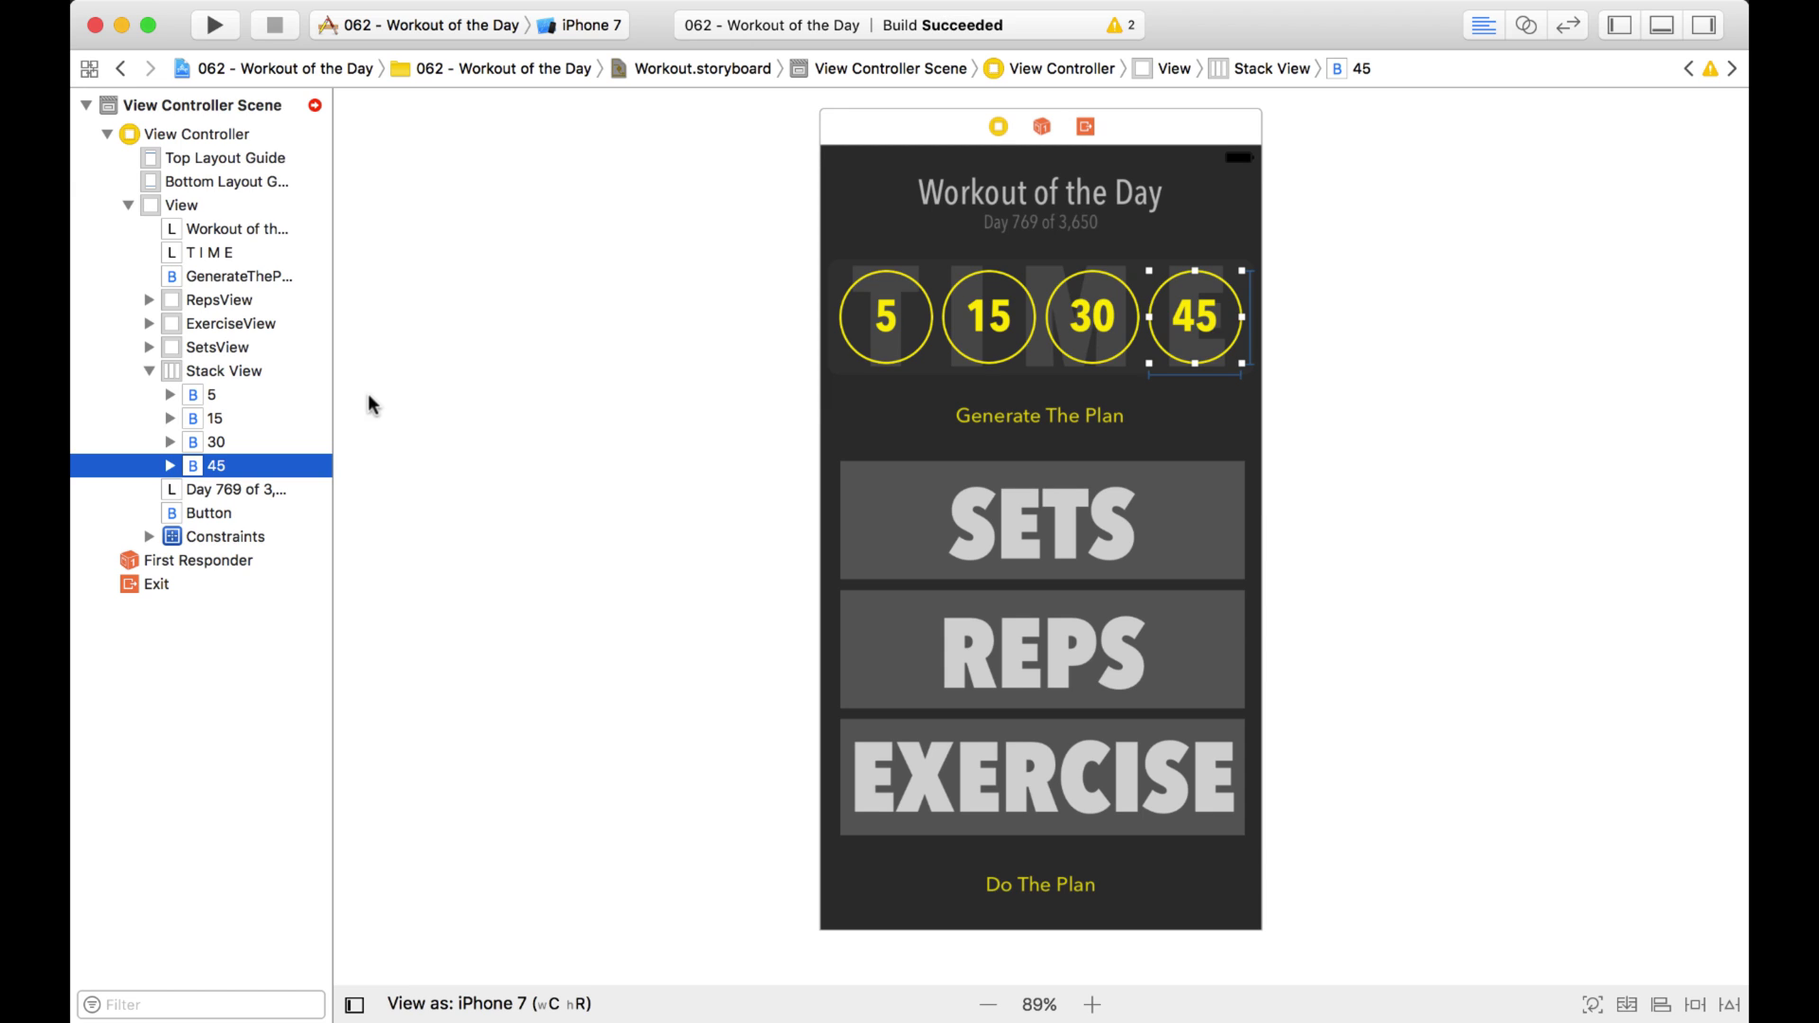